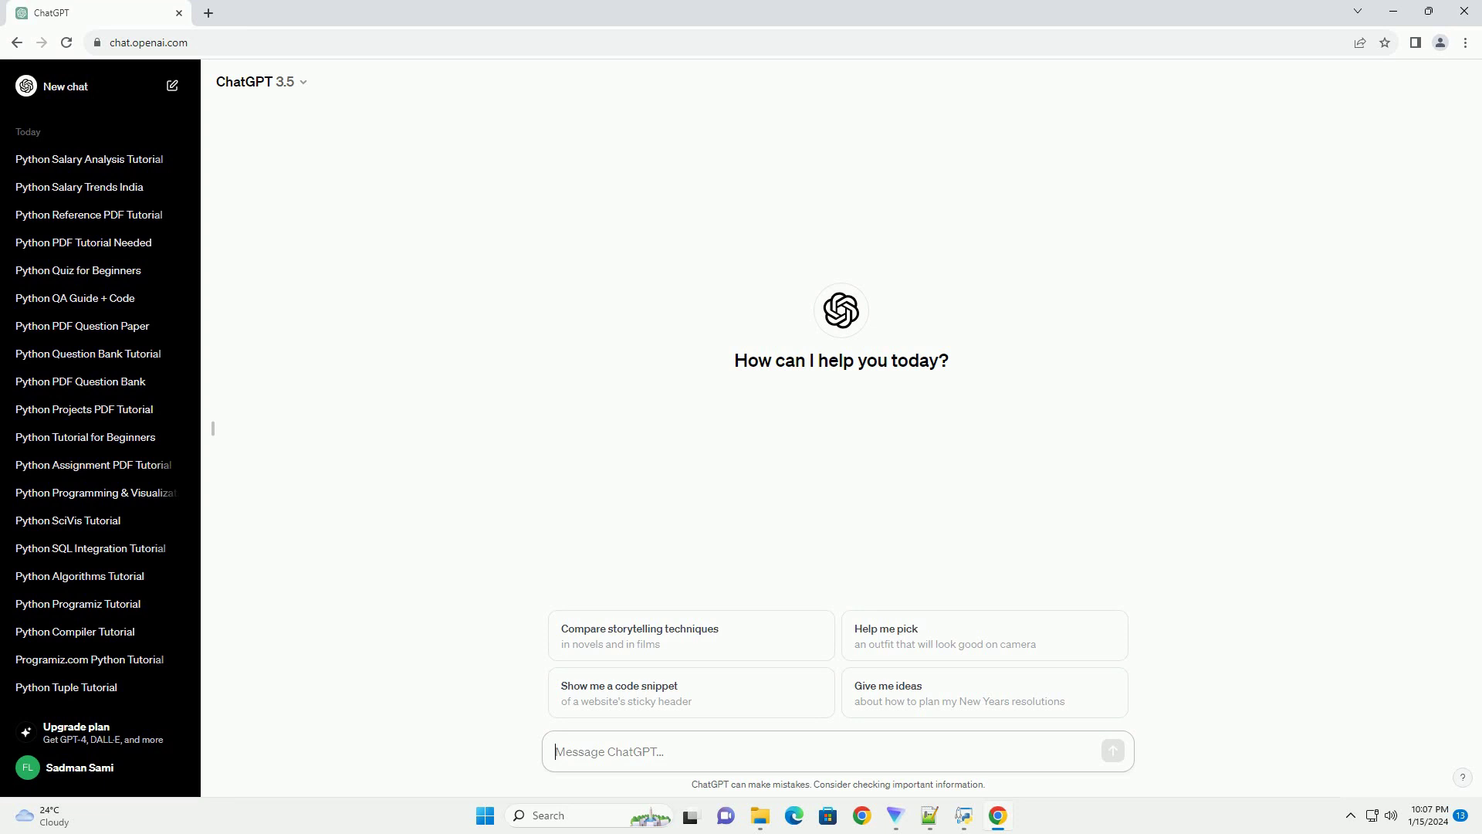
# Paste and send the prompt asking for a UK Python programming salary tutorial with code examples
pyautogui.write('write an informative tutorial about python programming salary uk with code example')
pyautogui.press('Return')
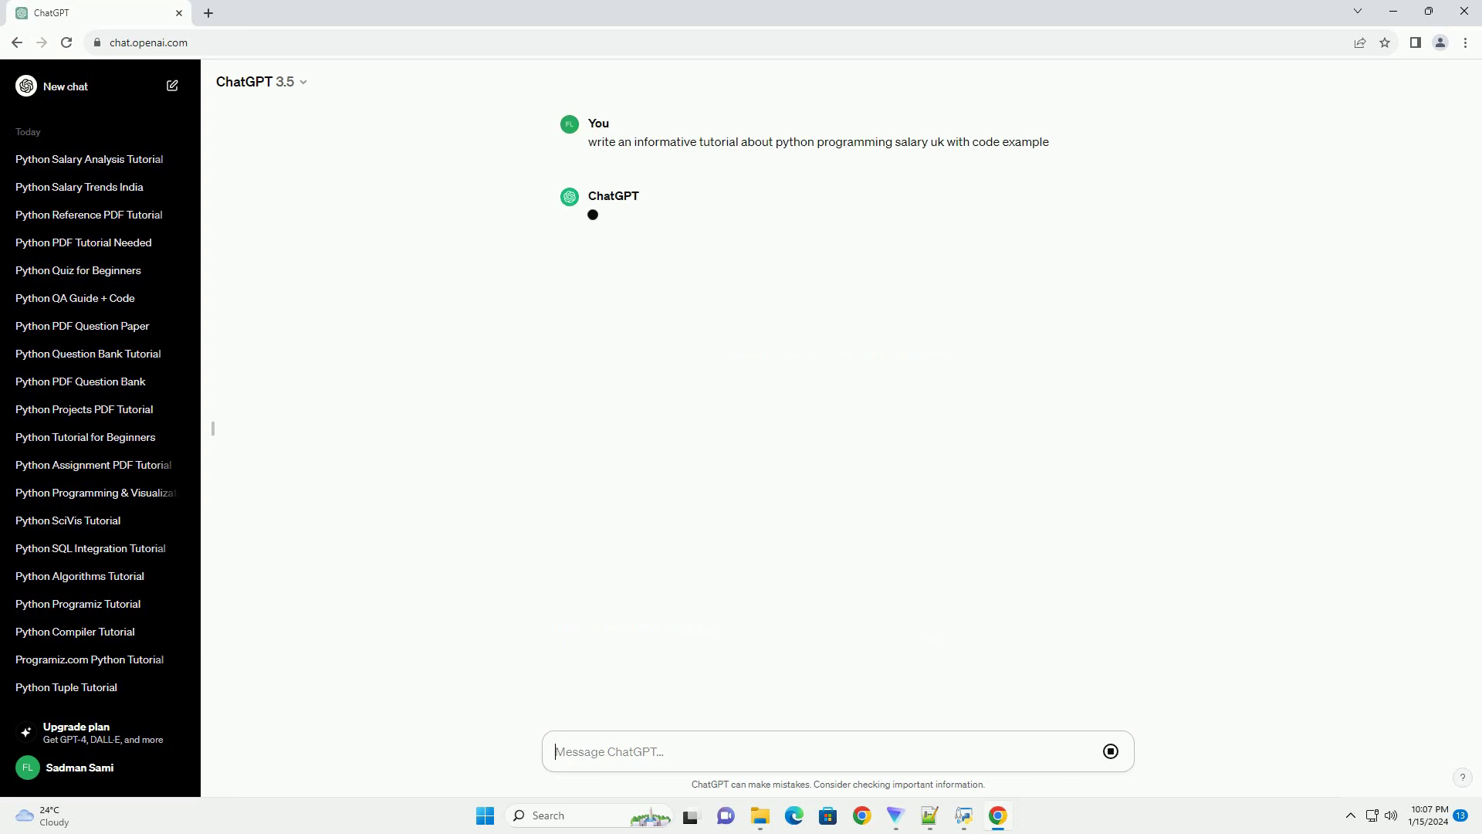